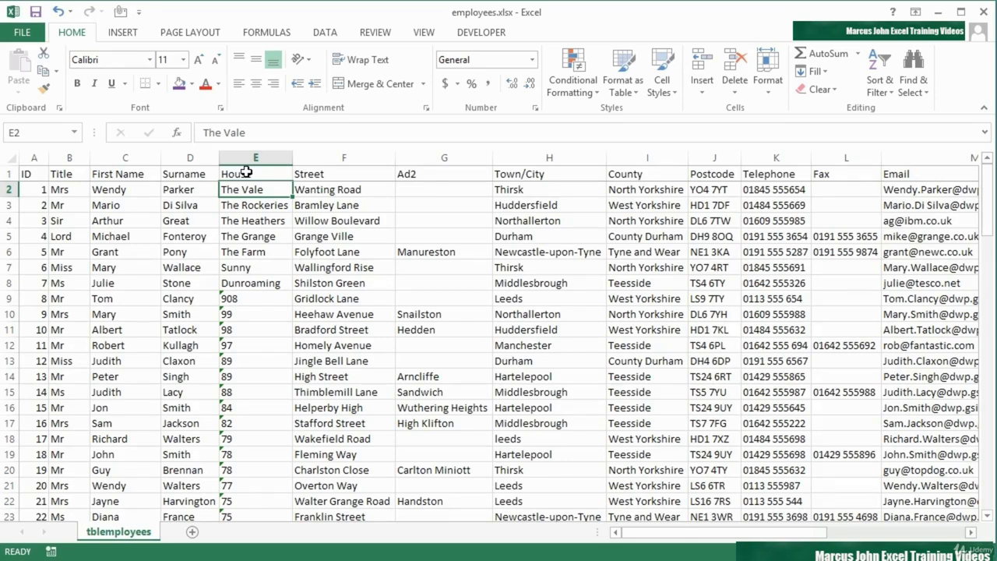
Insert a blank column E ahead of House and widen it
right_click(246, 160)
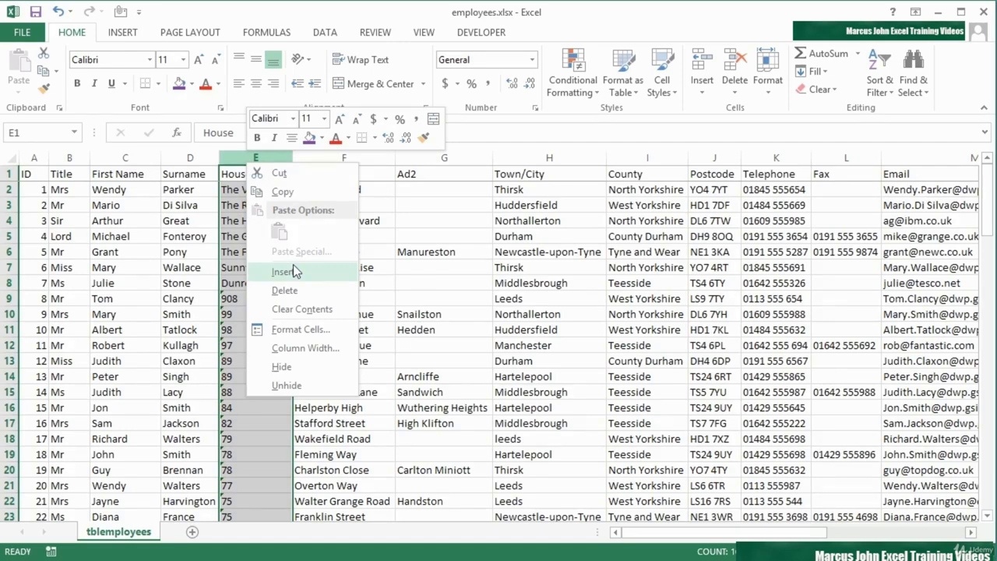
left_click(293, 271)
left_click(249, 190)
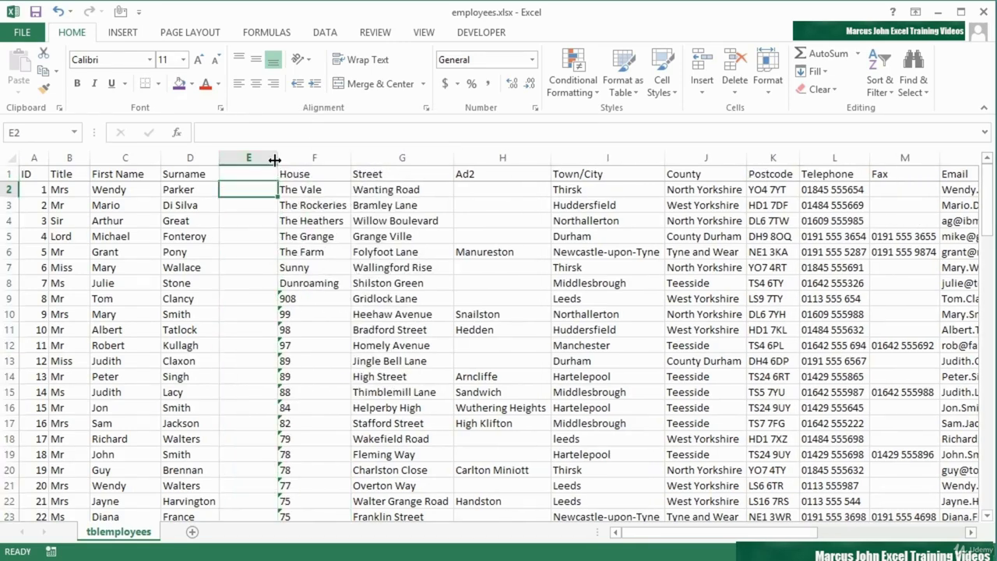
left_click_drag(275, 159, 345, 155)
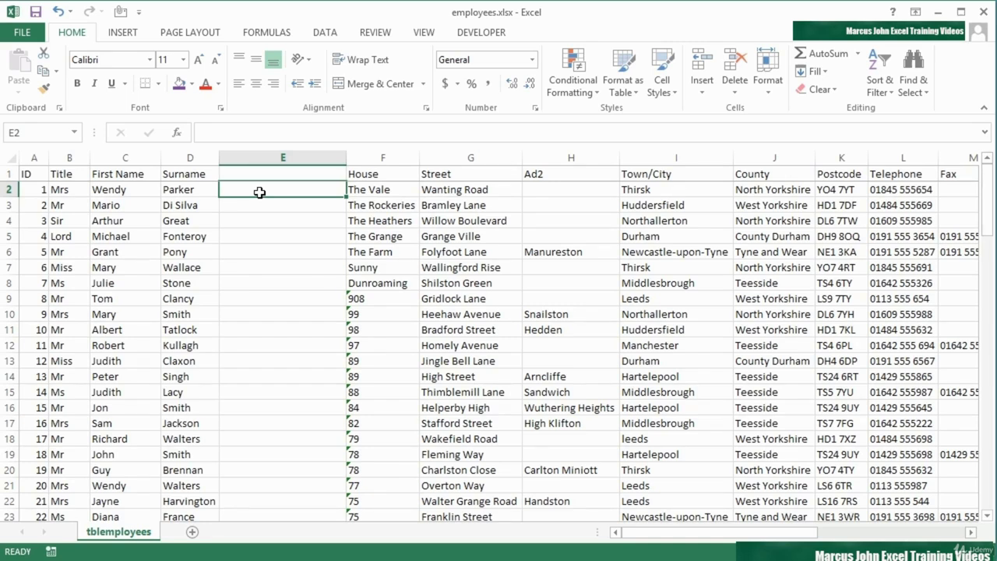
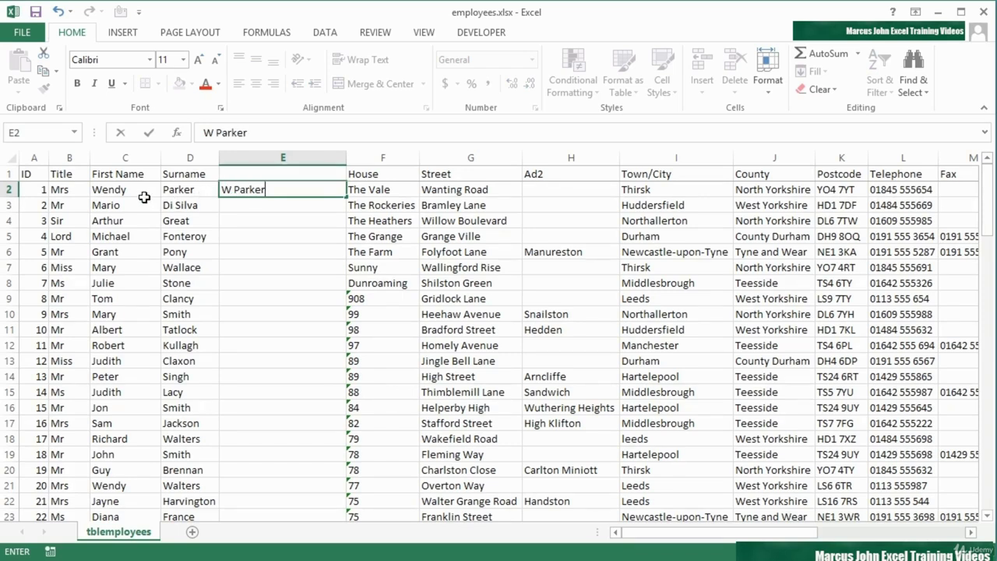
Enter the example 'W Parker' in E2 and Flash Fill initials and surnames down column E
key("Return")
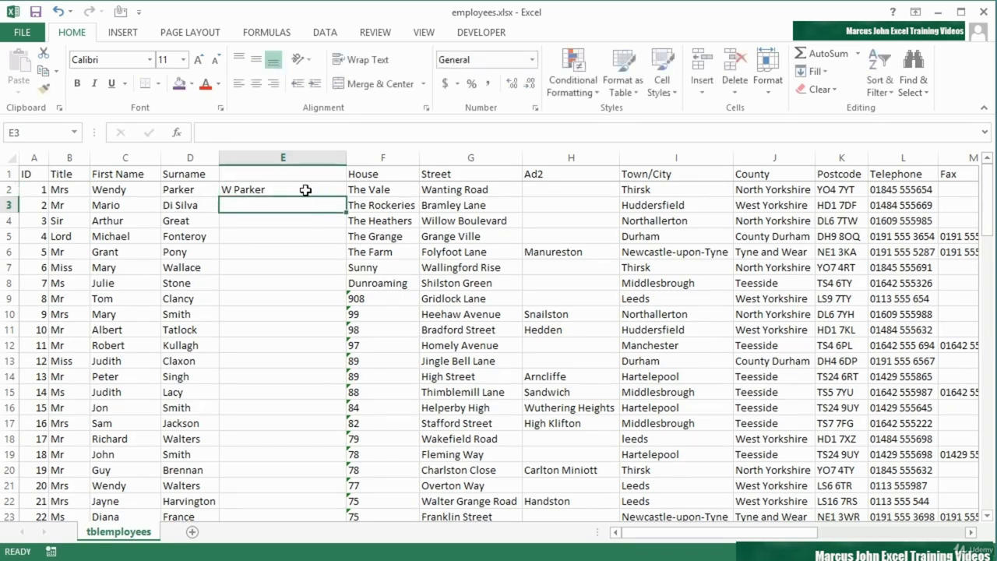
left_click(305, 190)
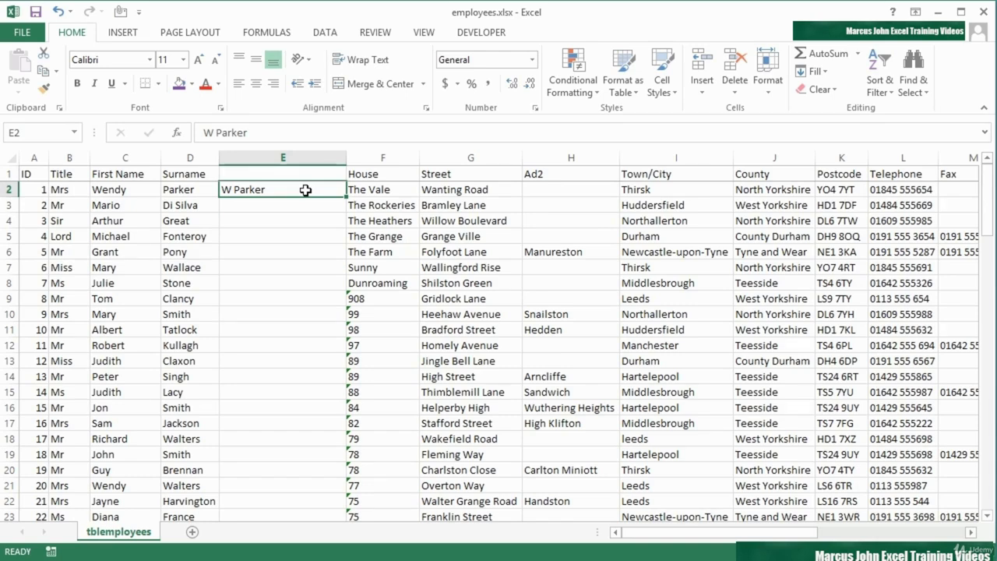
left_click(318, 35)
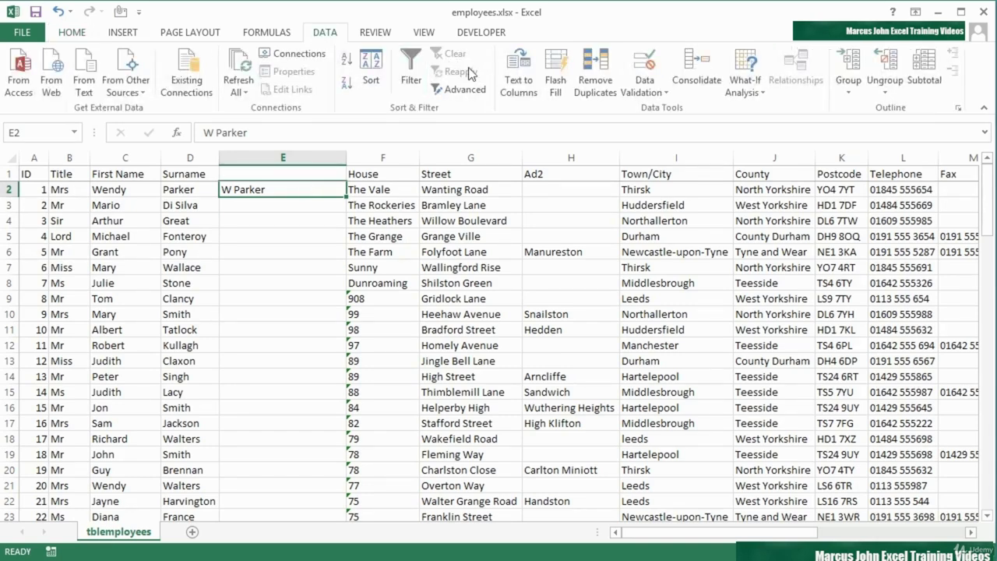
left_click(554, 83)
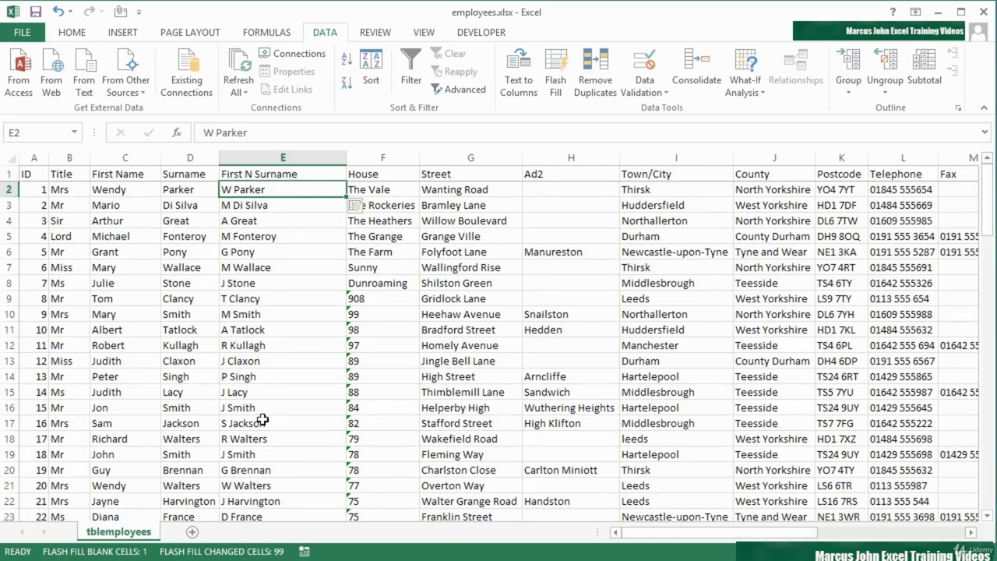
left_click(263, 473)
double_click(272, 469)
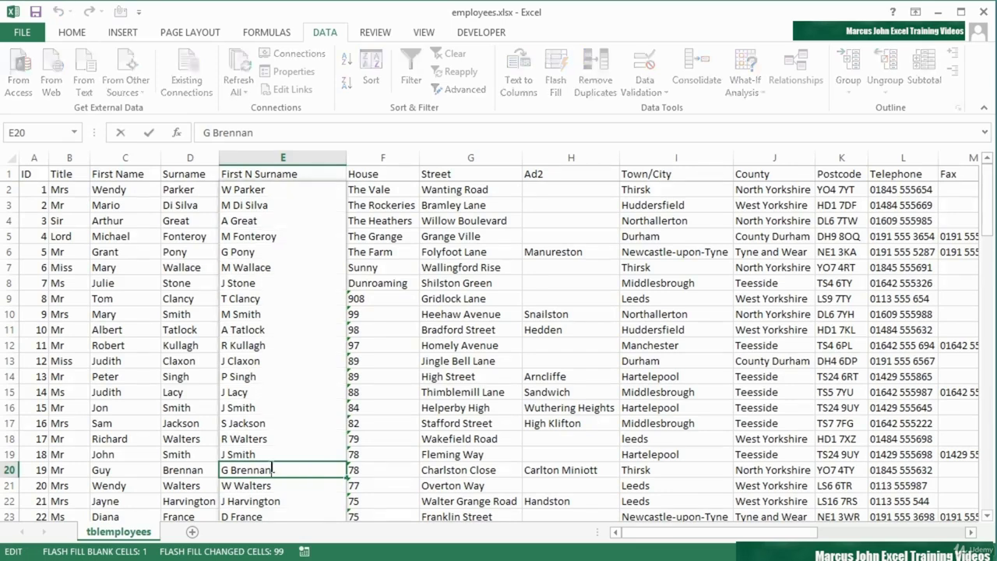
left_click(263, 192)
left_click(269, 176)
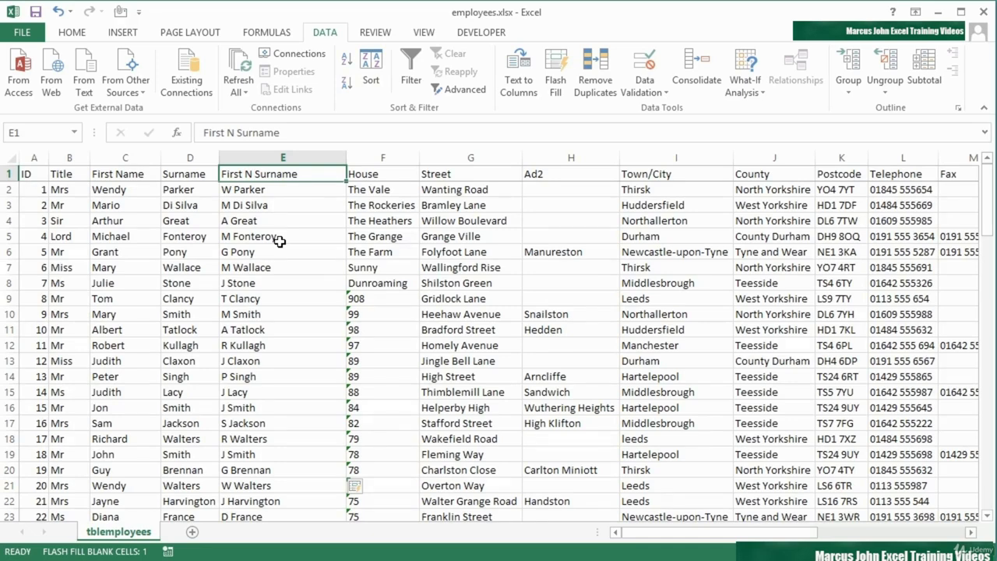
Insert a blank column F ahead of House and widen it
right_click(397, 154)
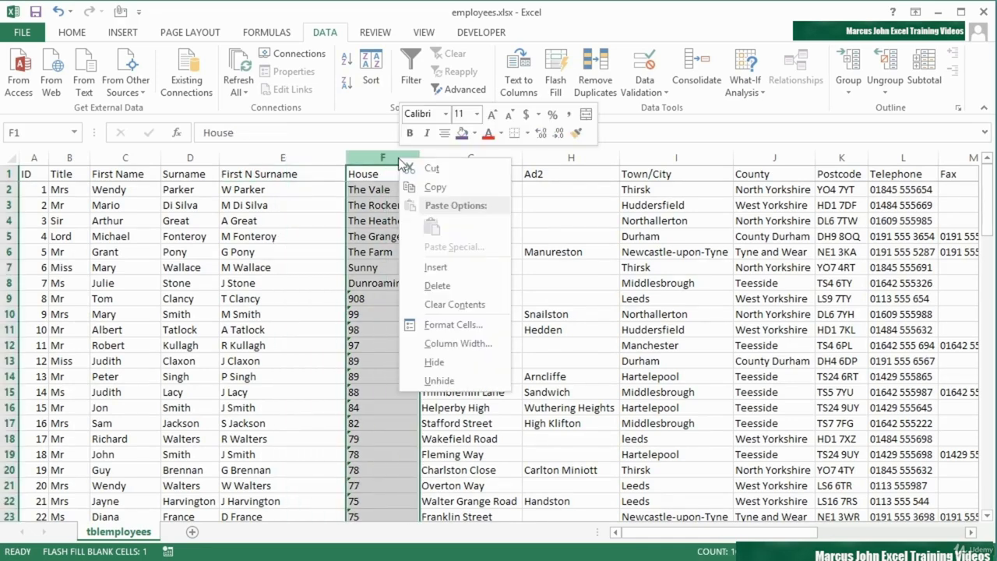
left_click(449, 265)
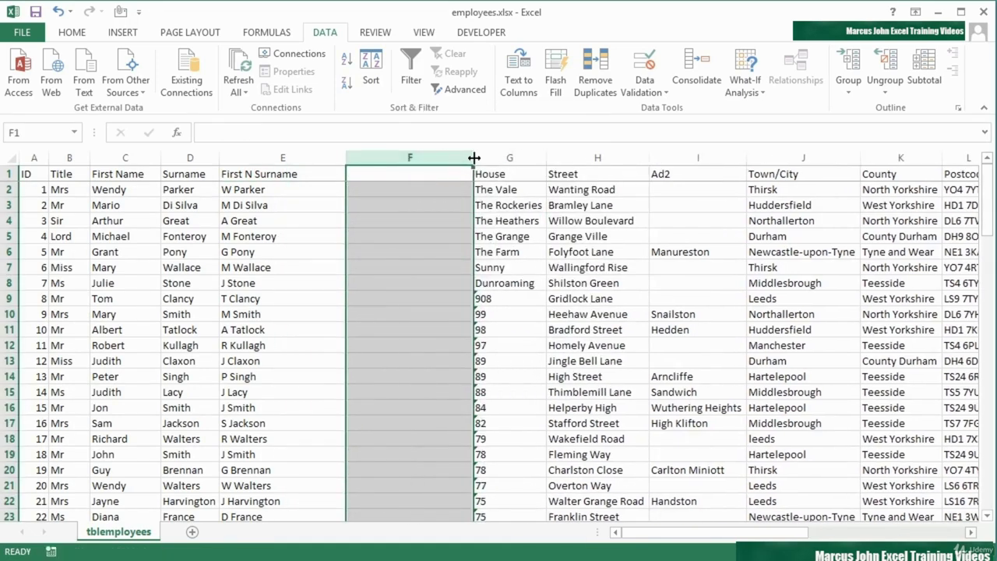
left_click_drag(474, 160, 580, 157)
left_click(451, 190)
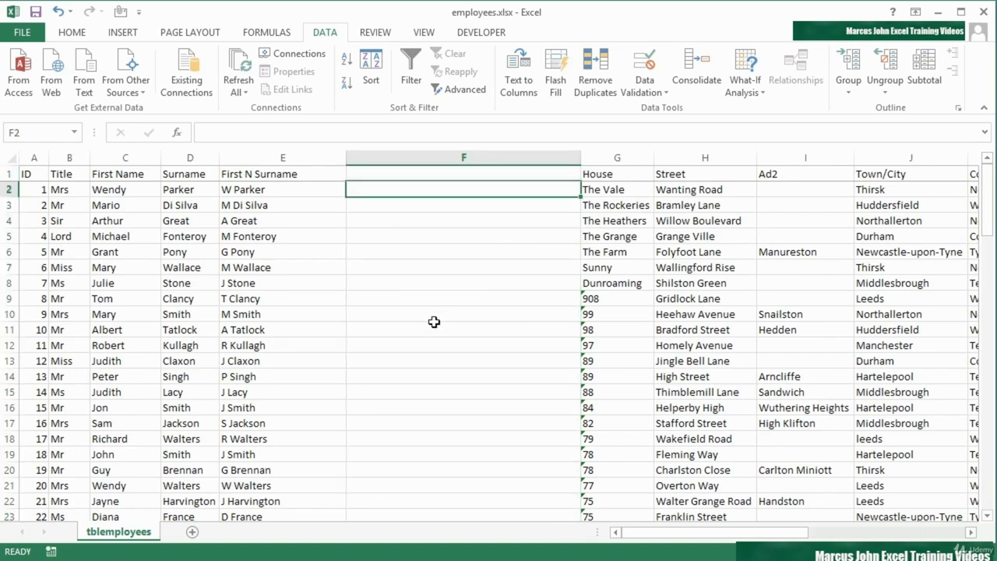
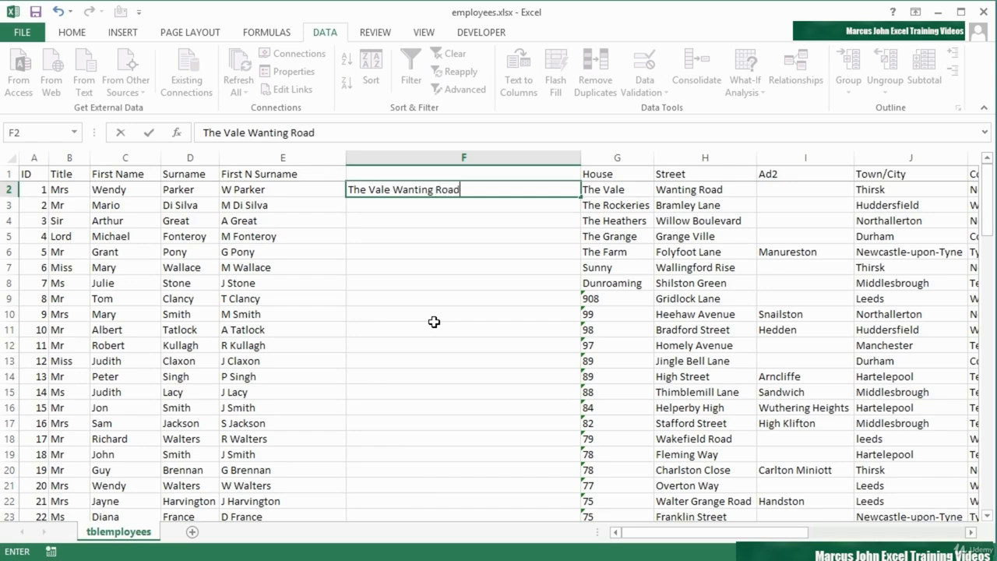
key("Return")
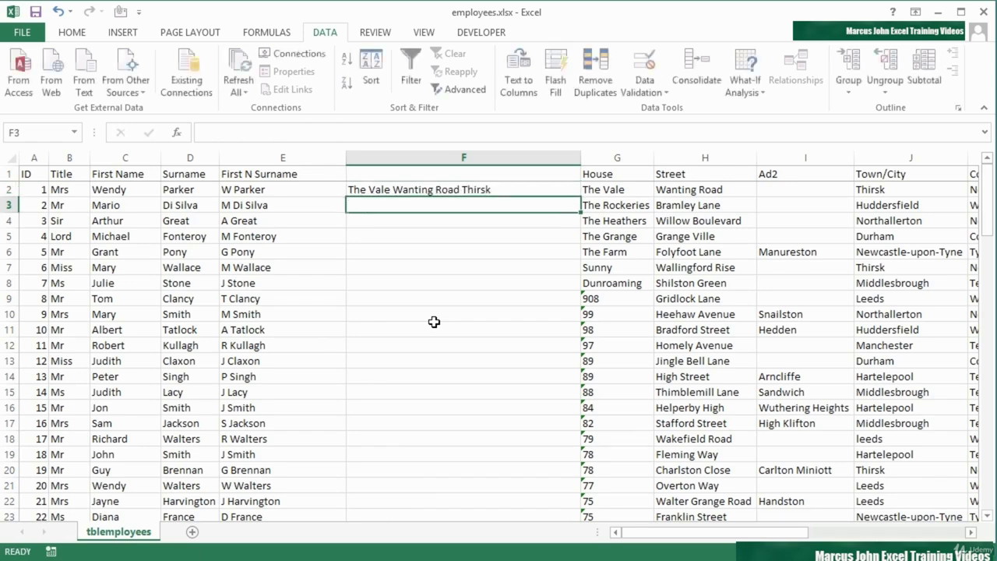
key("Up")
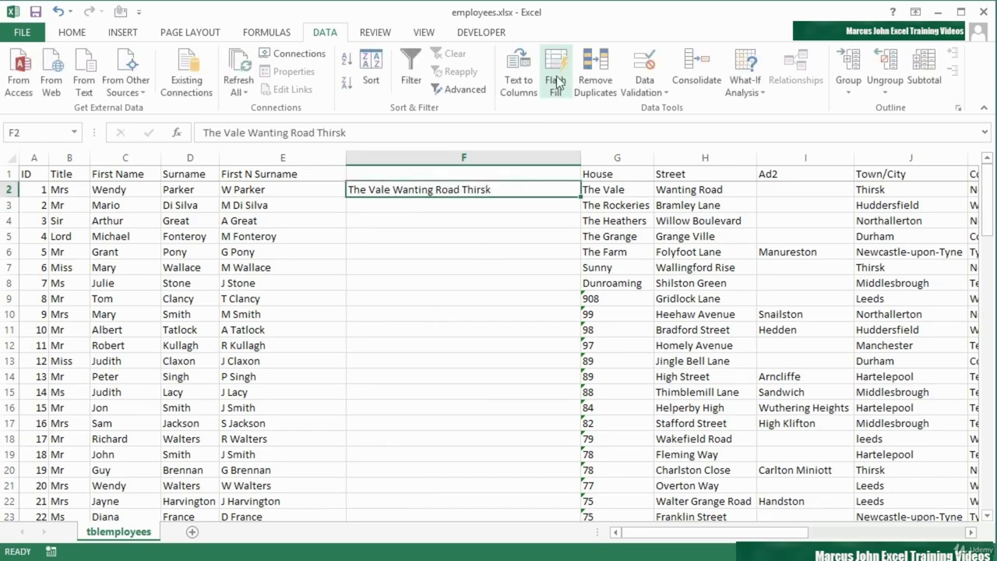
left_click(556, 81)
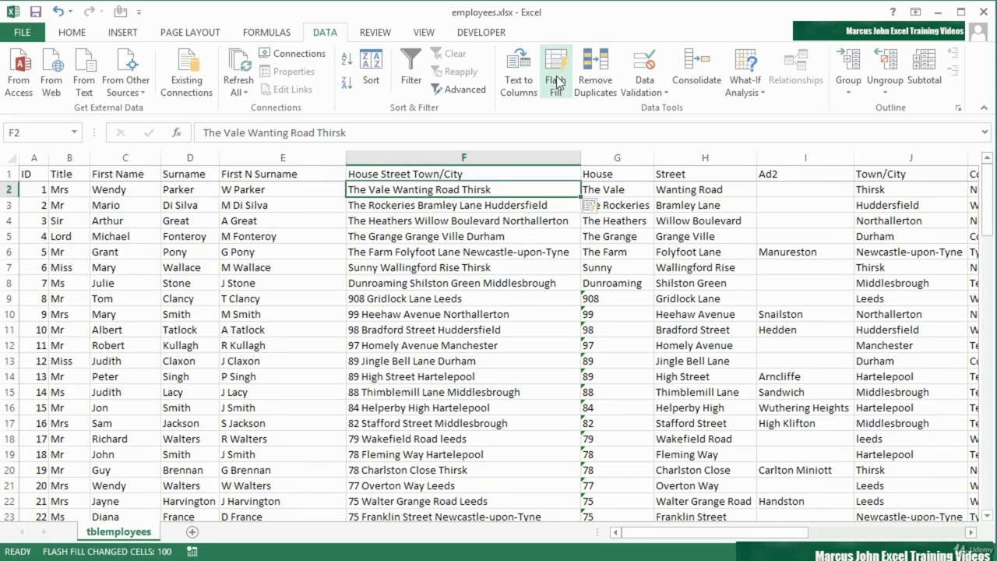
left_click(415, 174)
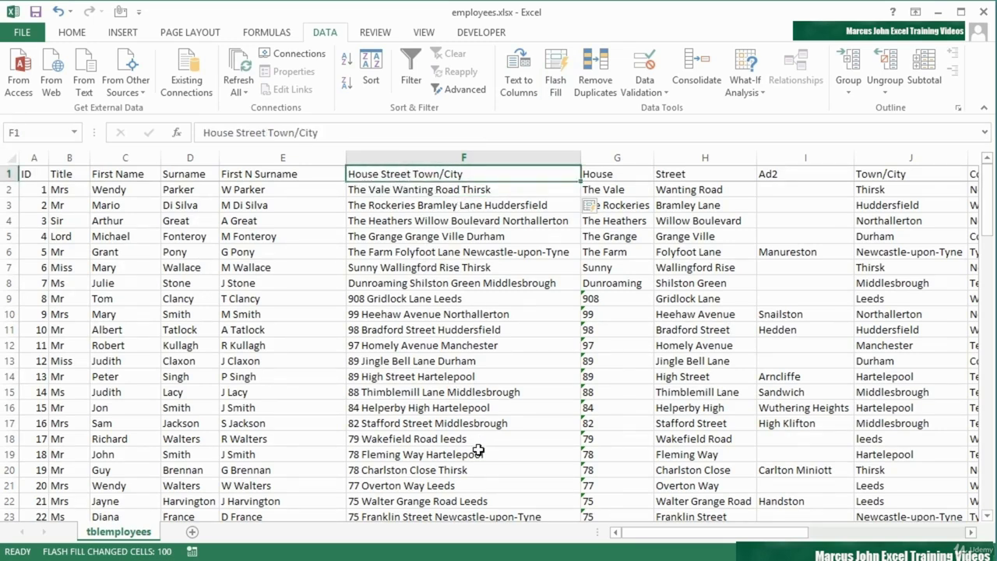
scroll(455, 392, "down", 2)
scroll(455, 392, "down", 8)
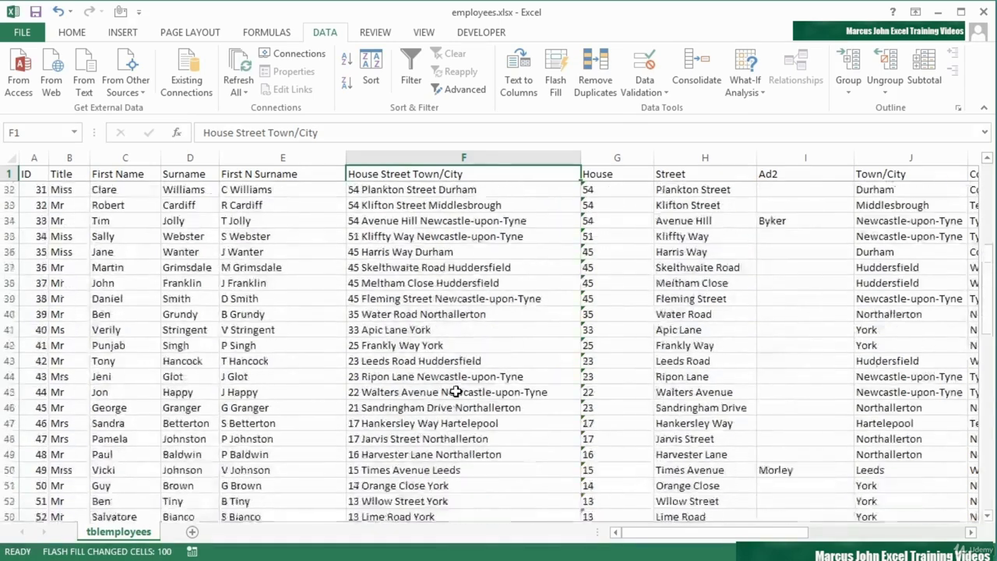
scroll(456, 392, "up", 9)
scroll(455, 392, "up", 1)
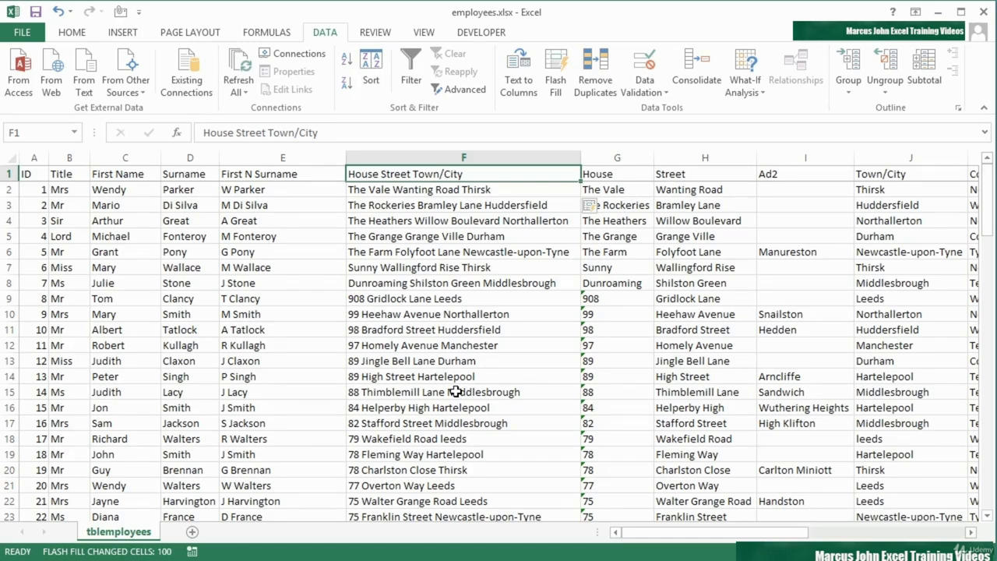
left_click_drag(663, 535, 768, 536)
left_click(679, 191)
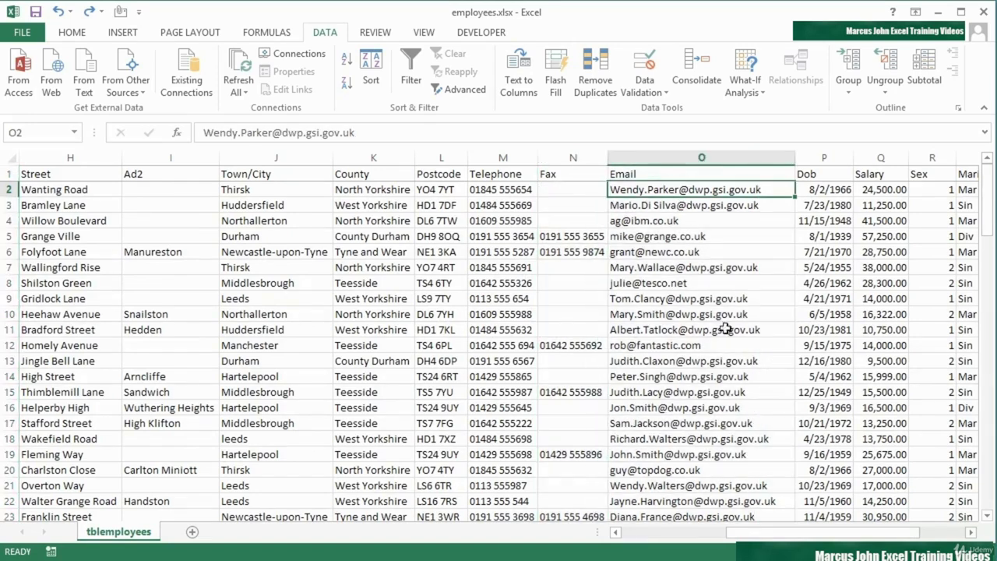
scroll(777, 502, "right", 2)
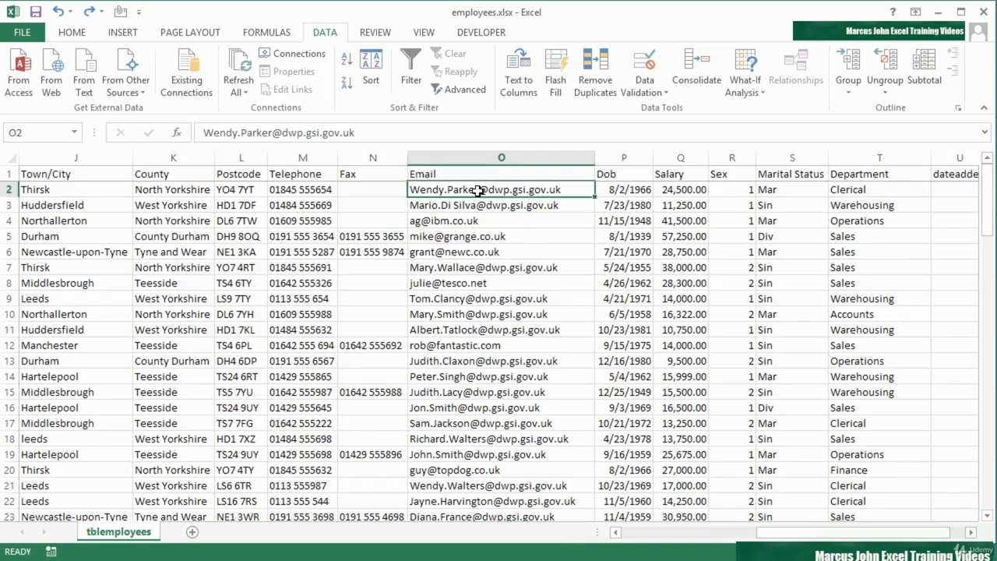
right_click(624, 158)
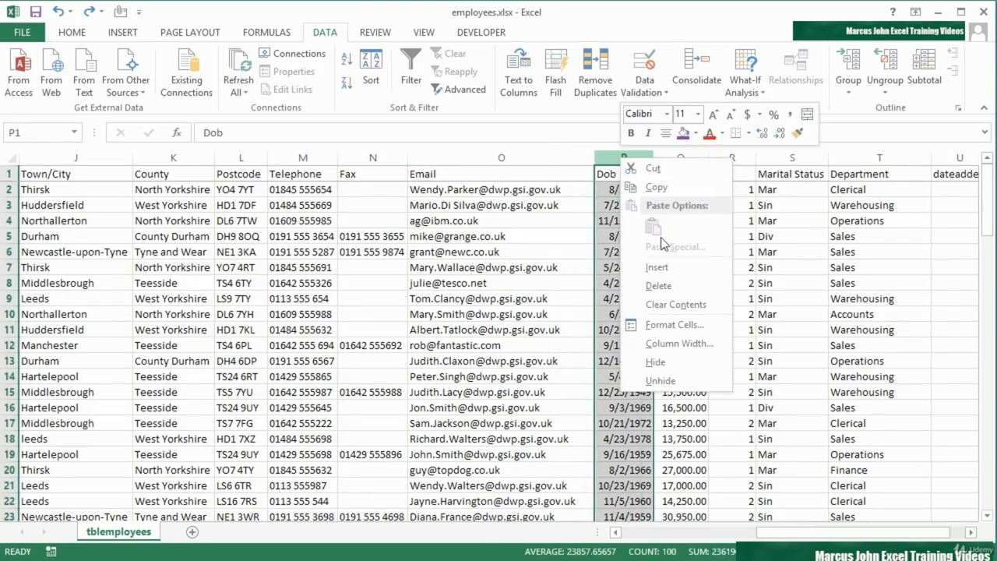
left_click(658, 267)
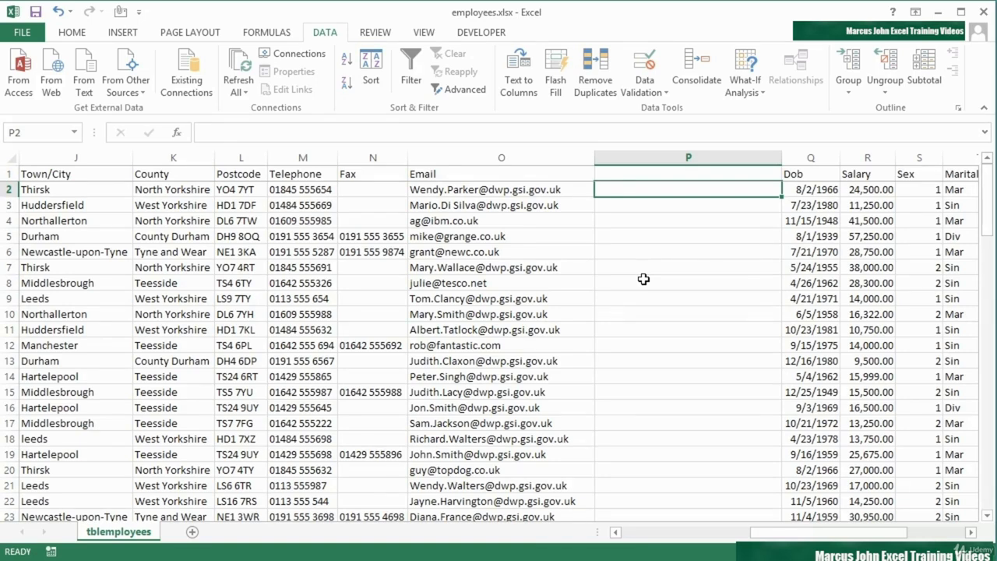
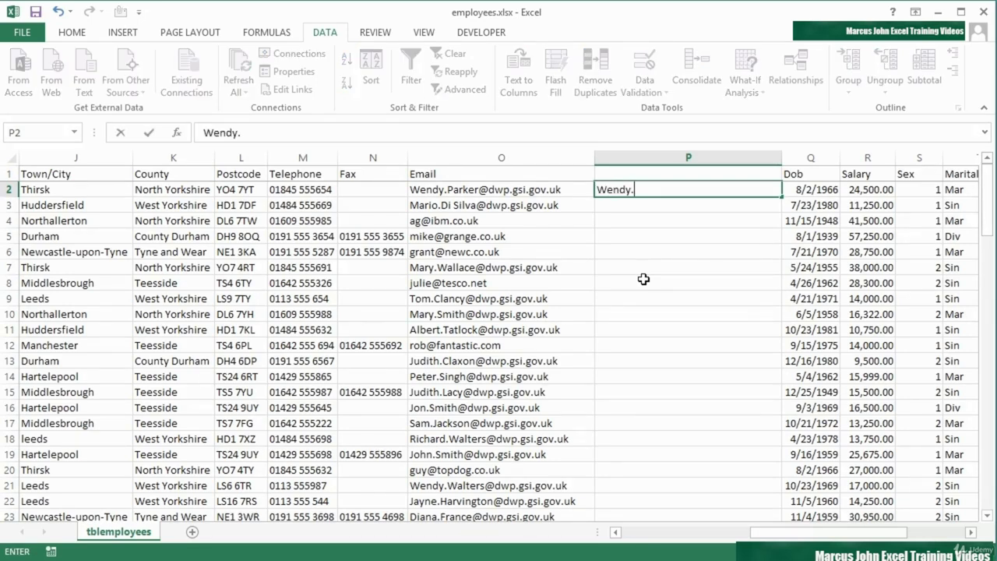
key("Return")
key("Up")
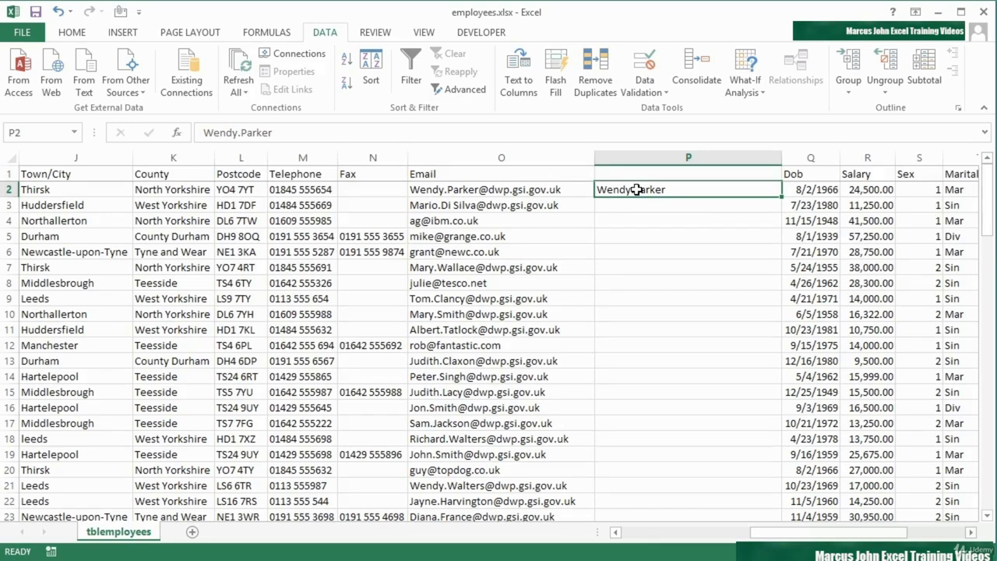
left_click(554, 84)
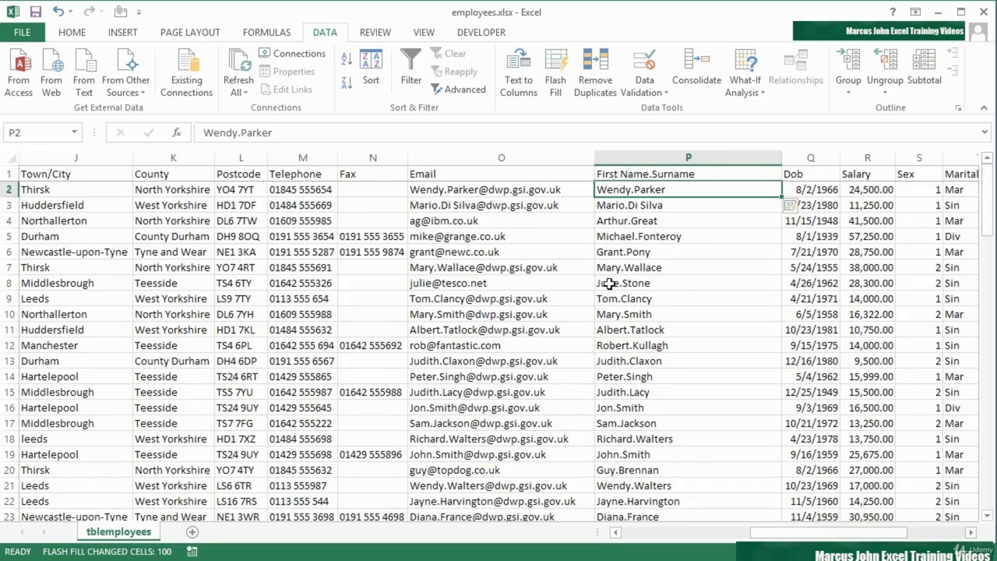
Undo the column P Flash Fill from the Flash Fill Options icon
left_click(794, 207)
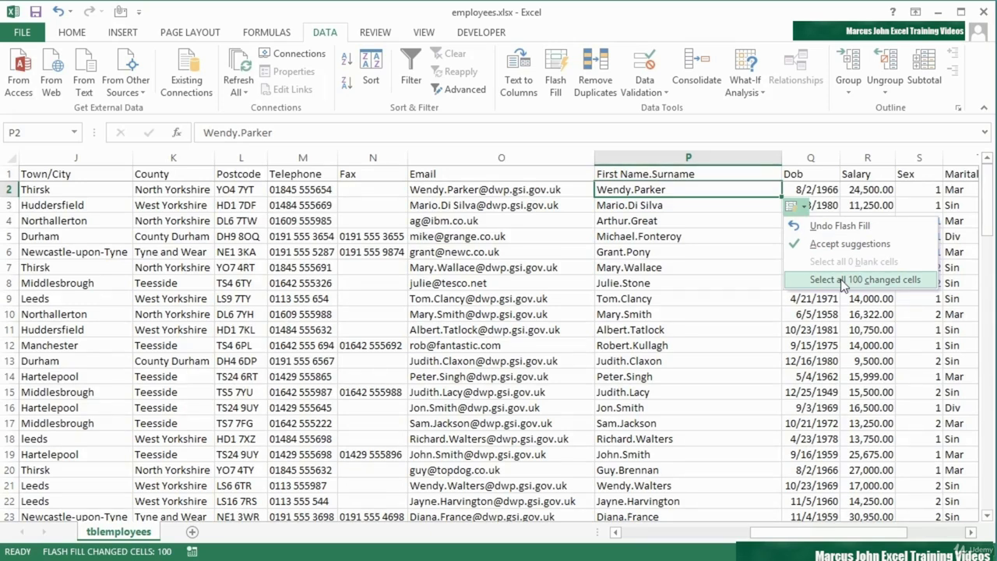
left_click(828, 228)
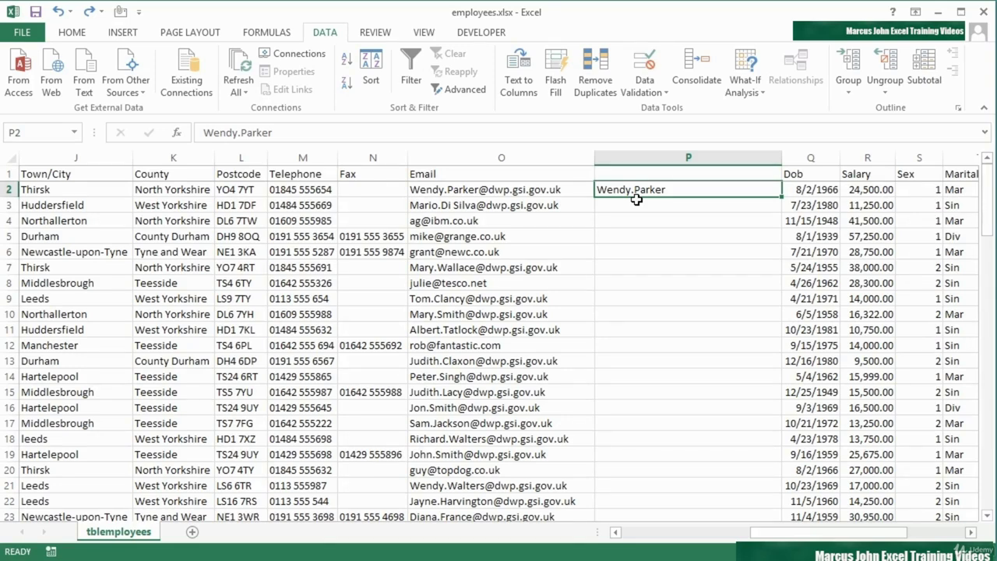
Insert a blank column before Email, then Flash Fill column Q with each address's pre-@ part
left_click(501, 157)
right_click(429, 164)
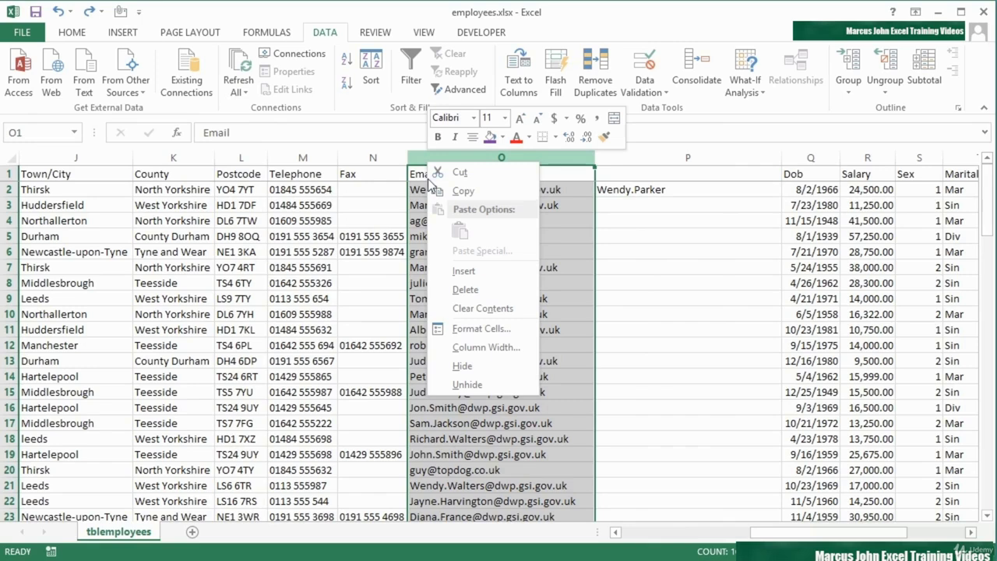
left_click(463, 271)
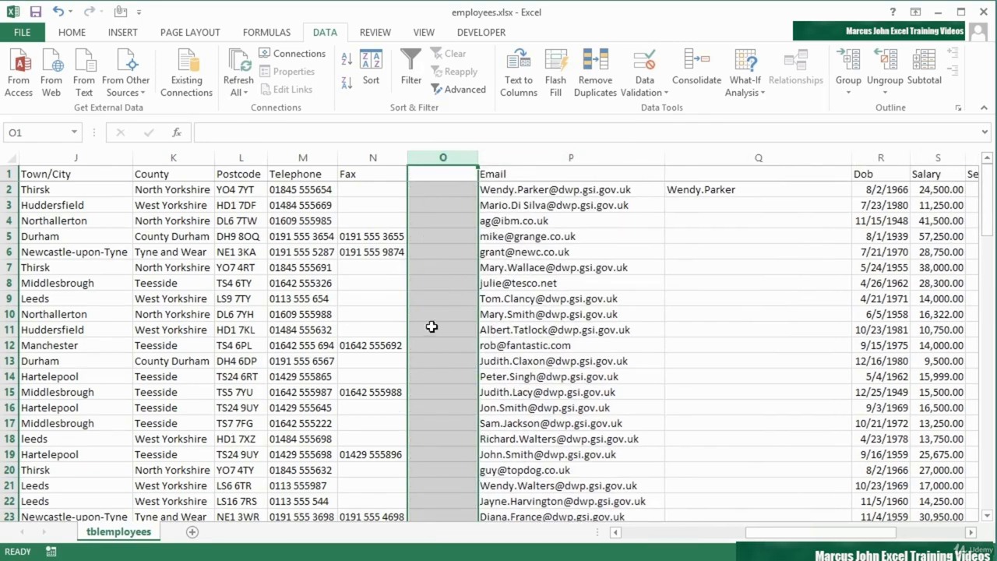
left_click(730, 190)
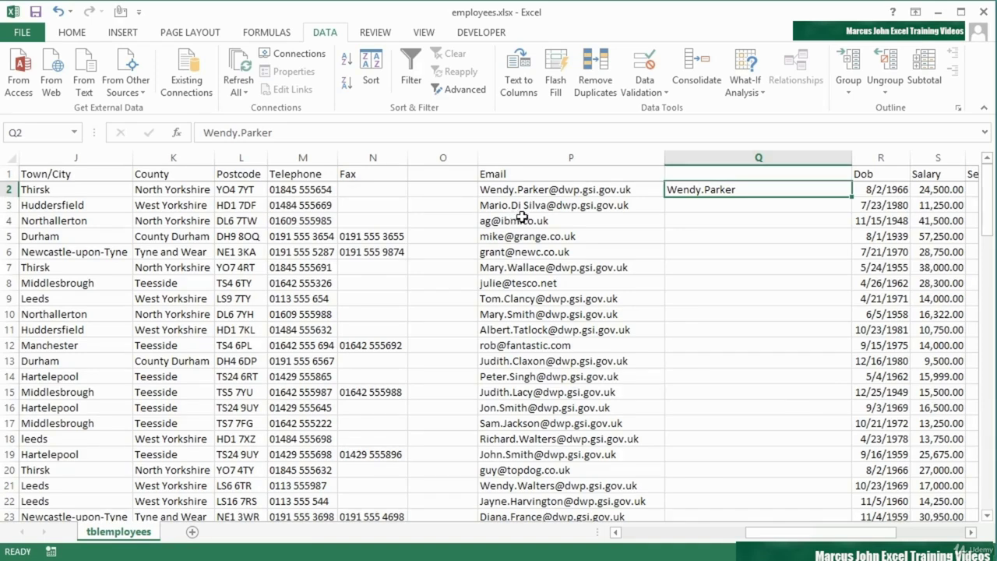
mouse_move(853, 534)
left_mouse_down()
mouse_move(889, 535)
mouse_move(843, 536)
left_mouse_up()
left_click(558, 78)
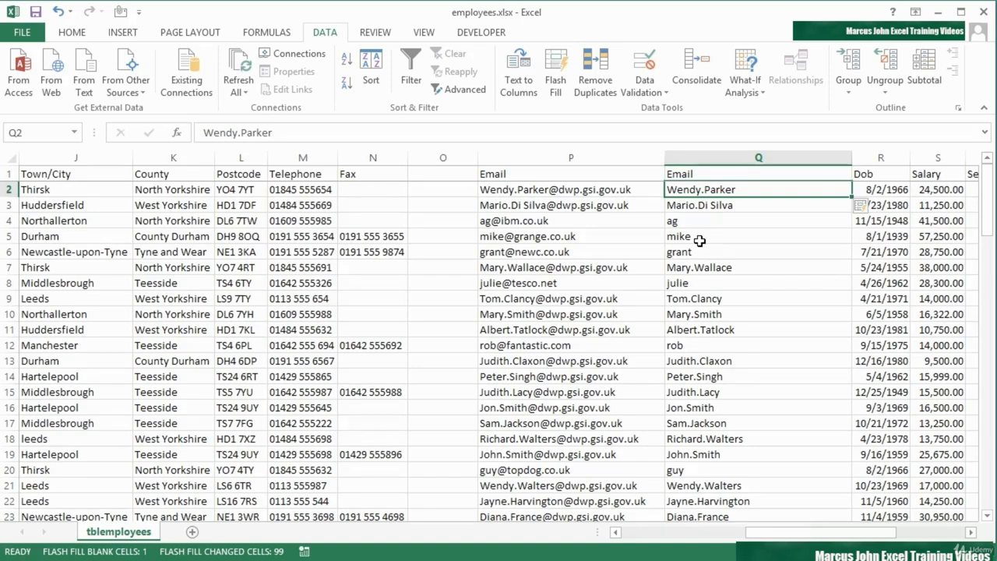
Delete the empty column before Email
left_click(442, 159)
right_click(442, 159)
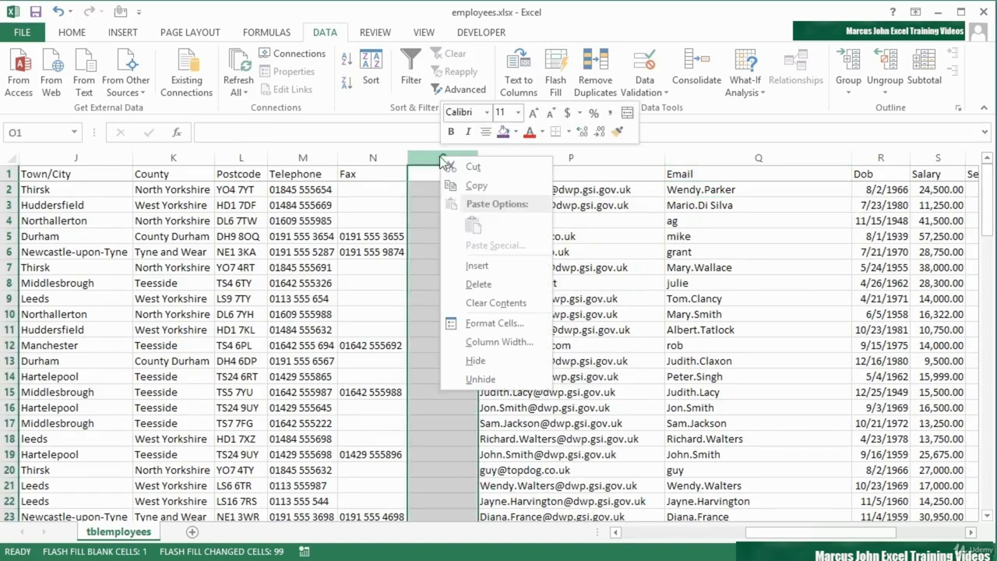
left_click(476, 282)
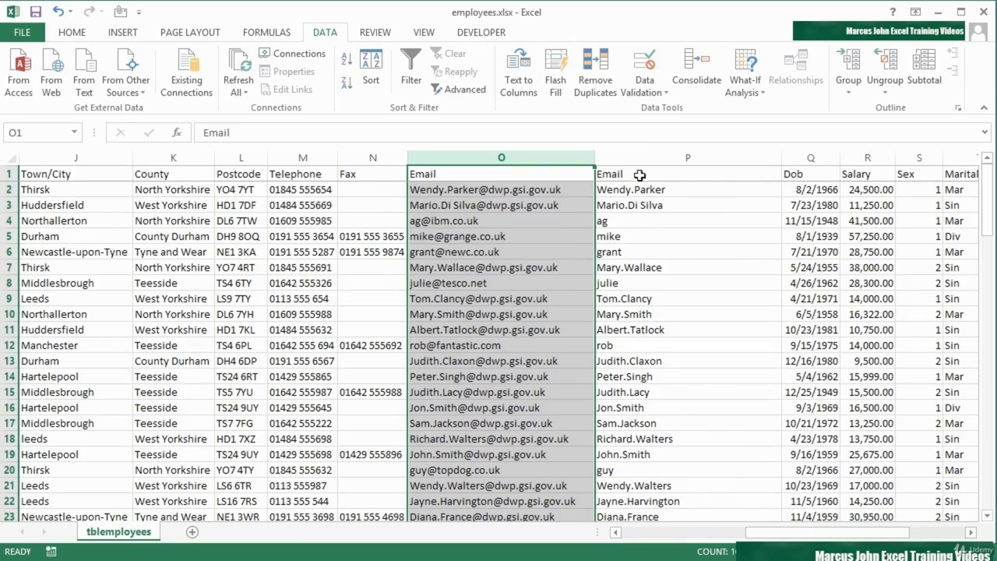
Rename the extracted column P header to 'Prefix'
left_click(638, 175)
type("Prefix")
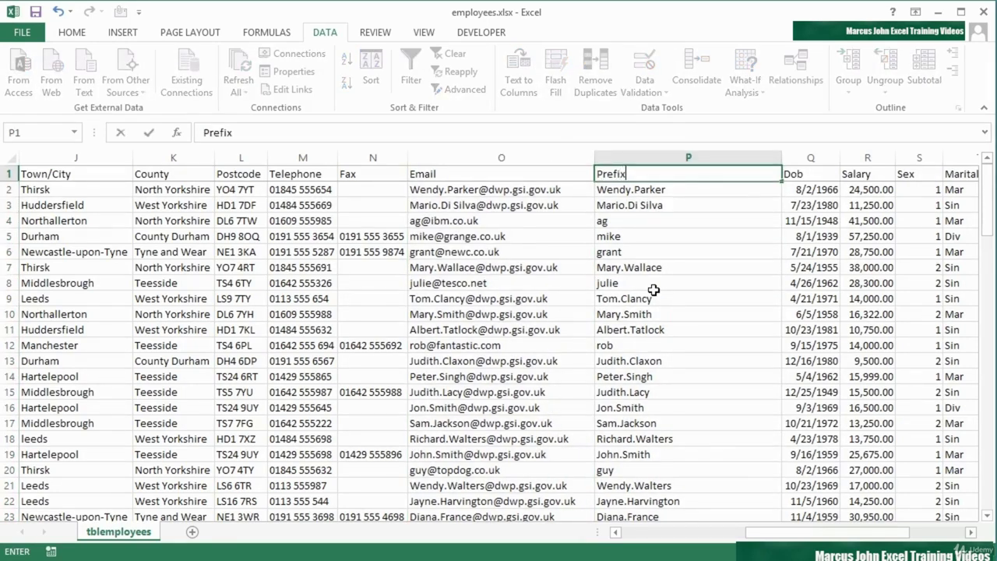
key("Return")
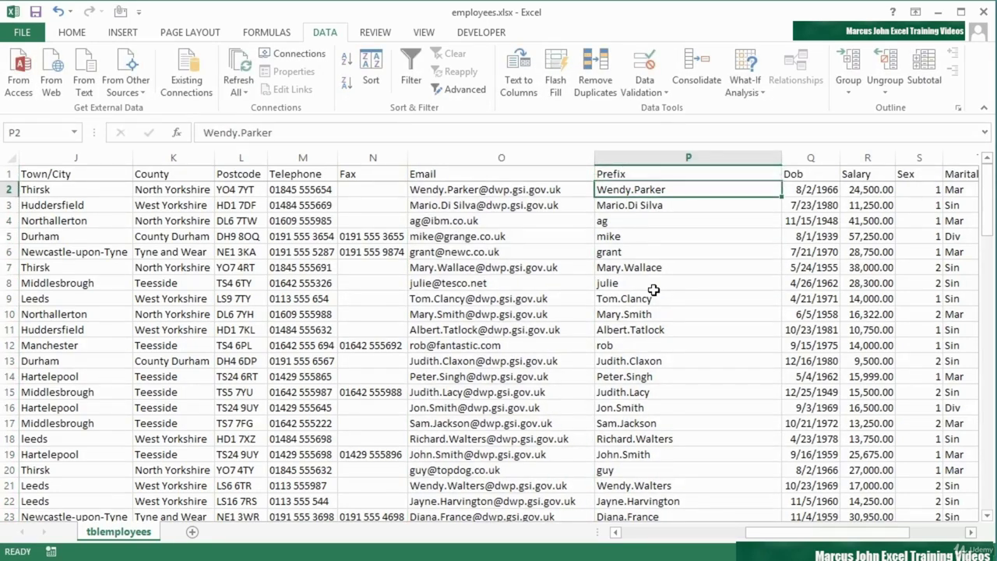
key("Up")
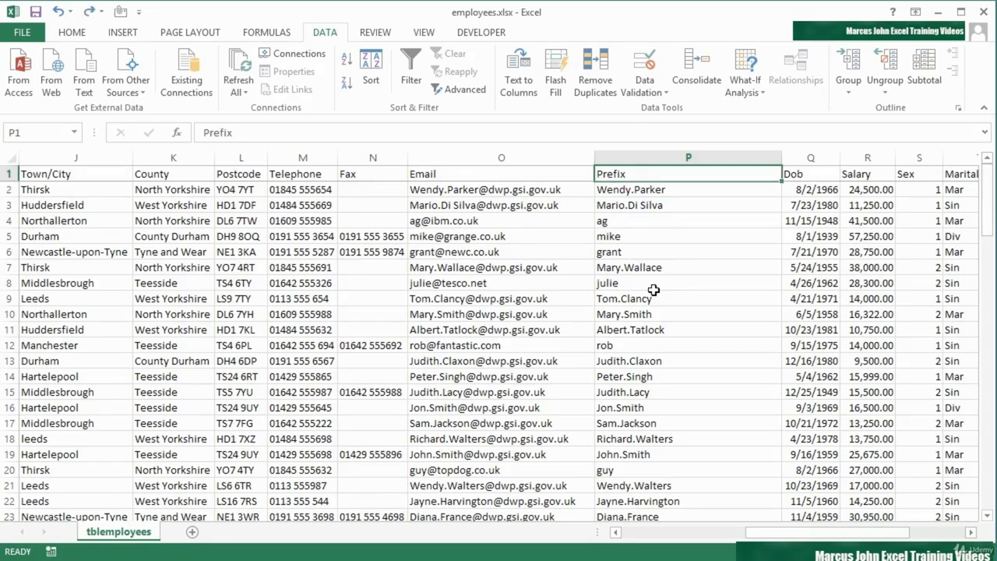